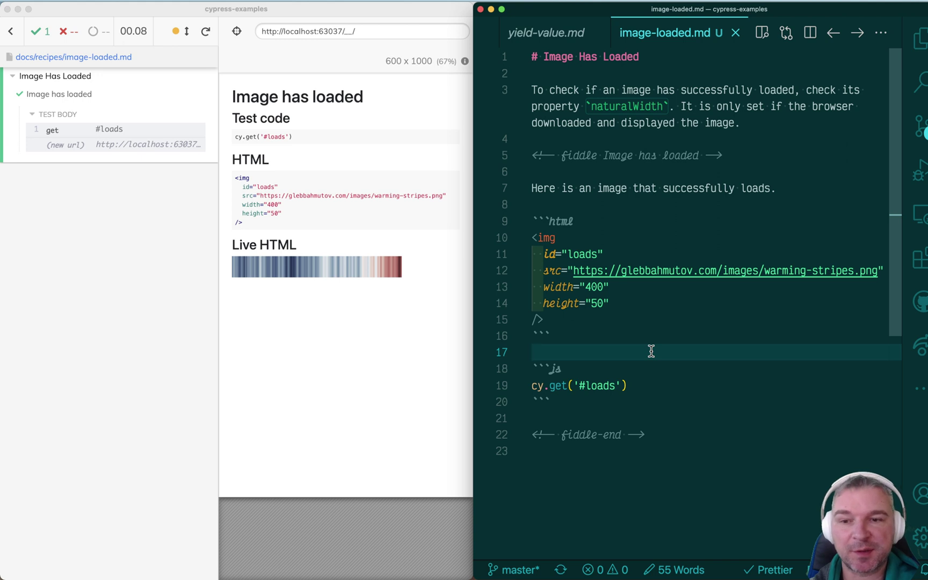
# - Misspell the image file name as warming-stripess.png and save, leaving the test passing
pyautogui.click(859, 271)
pyautogui.write('s')
pyautogui.press('super+s')
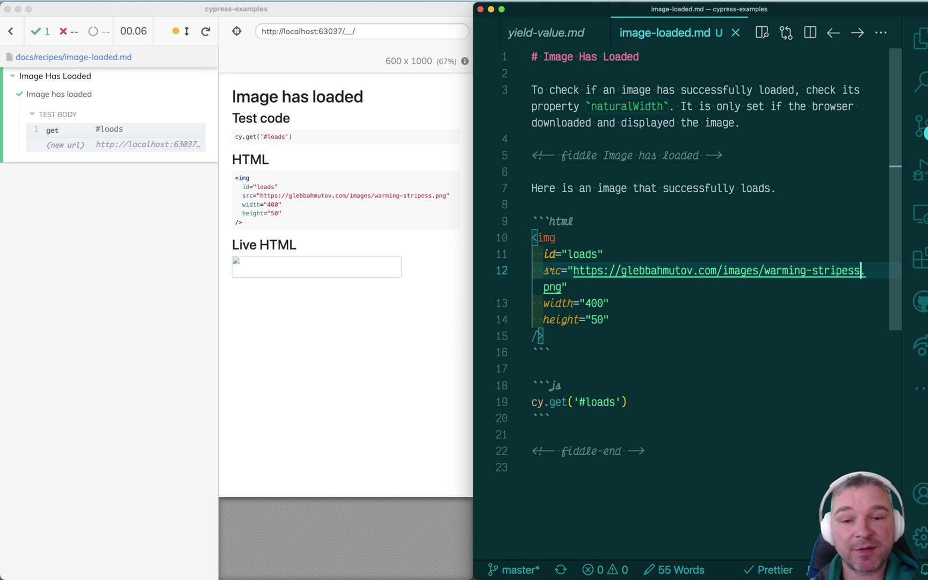
pyautogui.click(707, 413)
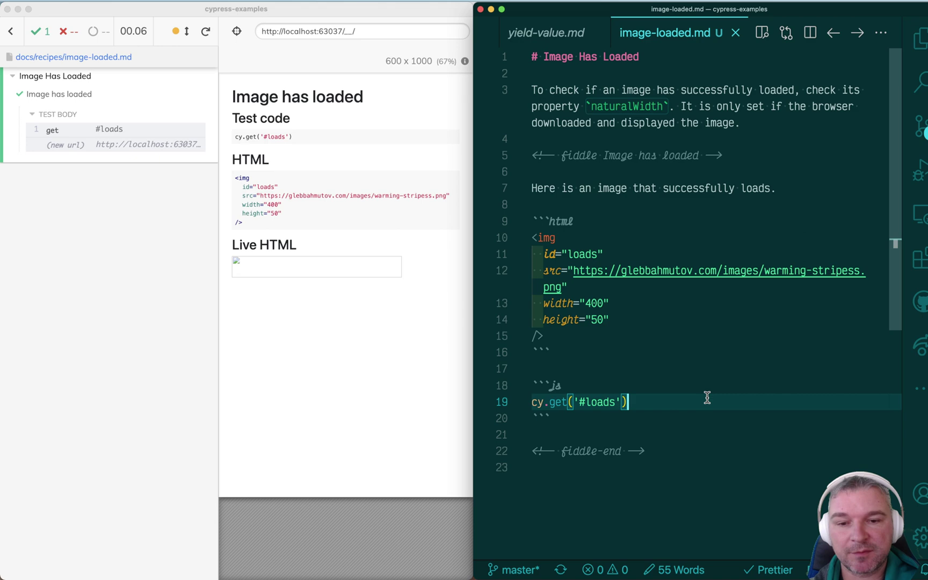
pyautogui.write('.should')
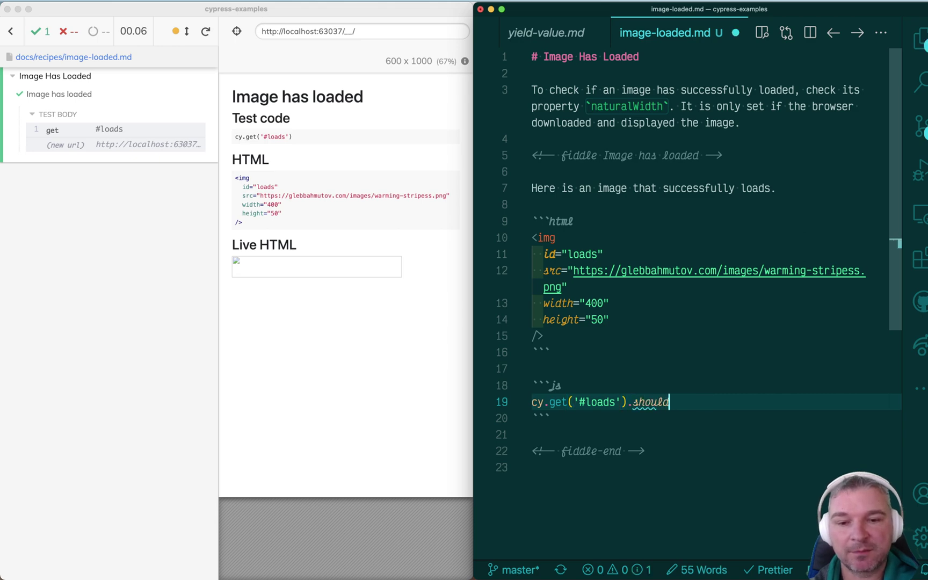
pyautogui.write("('be.visible')")
# - Append .should('be.visible') to the cy.get('#loads') test line and save
pyautogui.press('super+s')
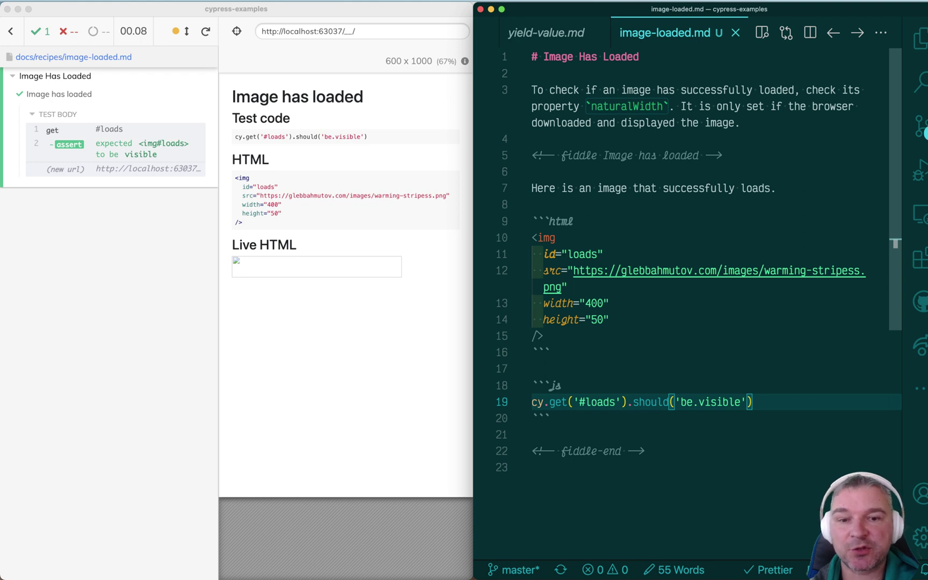
# - Chain .and('have.prop', 'naturalWidth') onto the test and save so Prettier reformats it
pyautogui.press('Return')
pyautogui.write(".and('have.prop', 'naturalWidth')")
pyautogui.press('super+s')
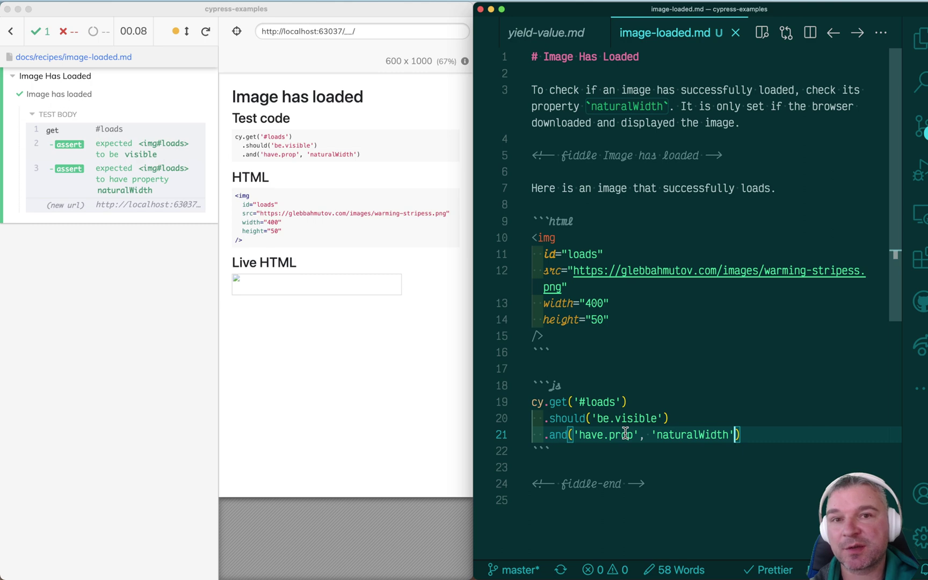
# - Add .then(cy.log) to log the image's naturalWidth, then check the logged value
pyautogui.press('Return')
pyautogui.write('.t')
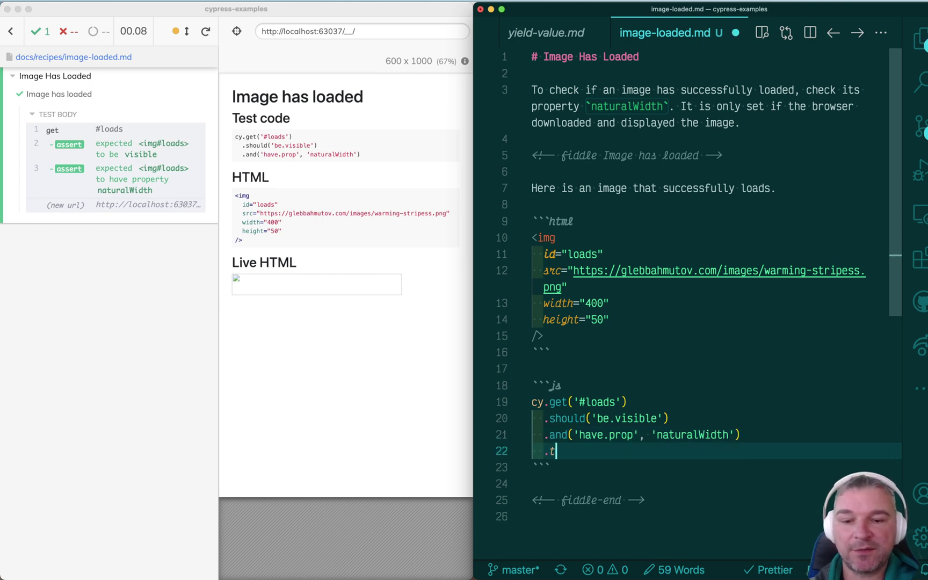
pyautogui.write('hen(cy.log')
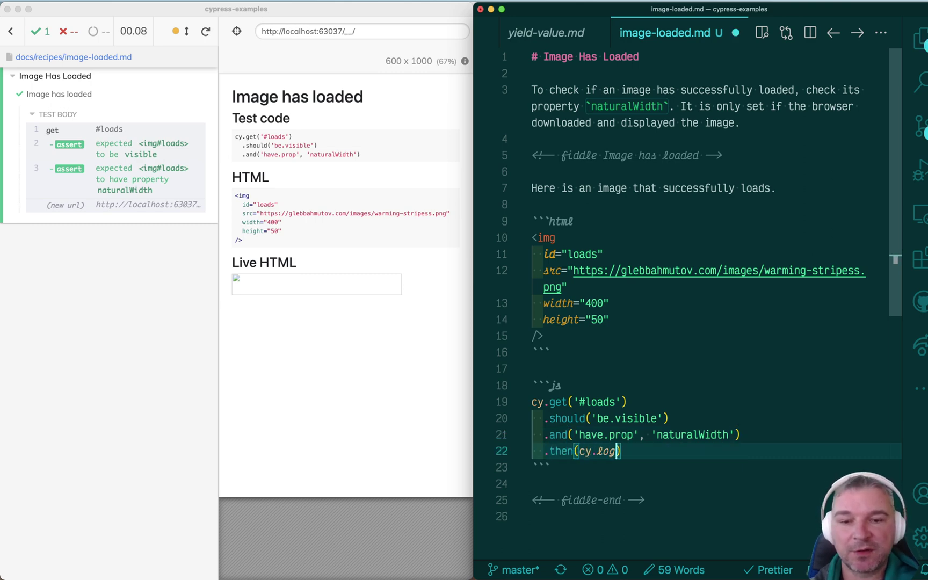
pyautogui.hotkey('ctrl', 's')
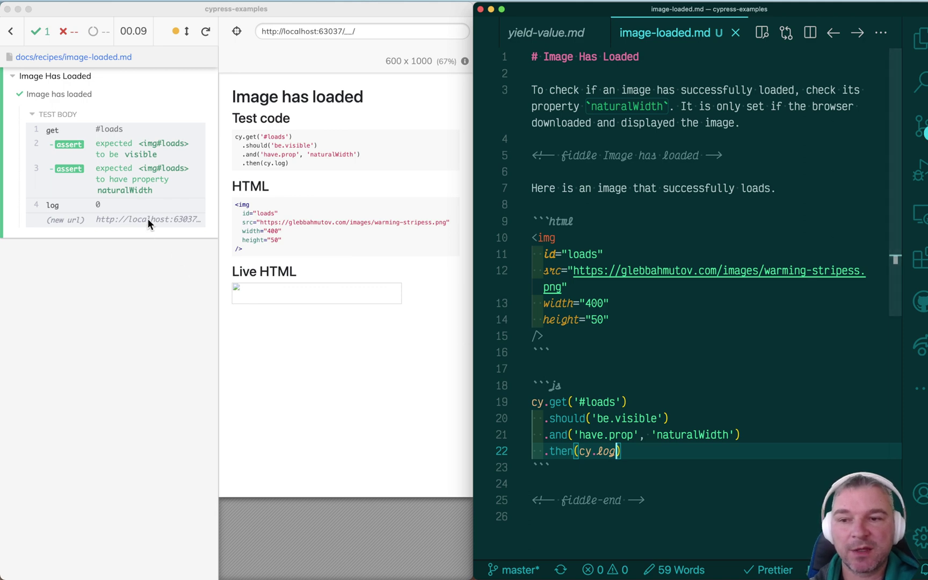
pyautogui.click(97, 209)
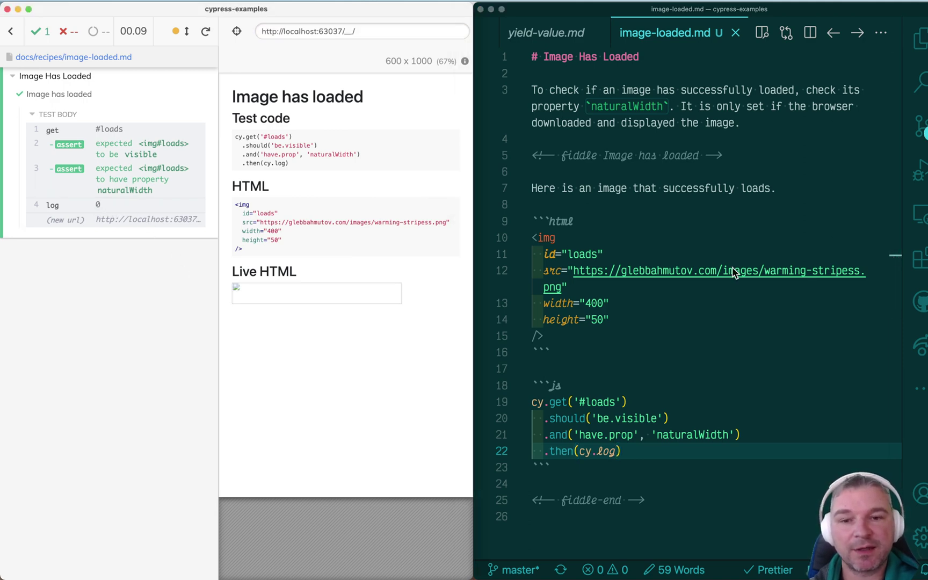
# - Correct the image file name back to warming-stripes.png and save
pyautogui.click(863, 273)
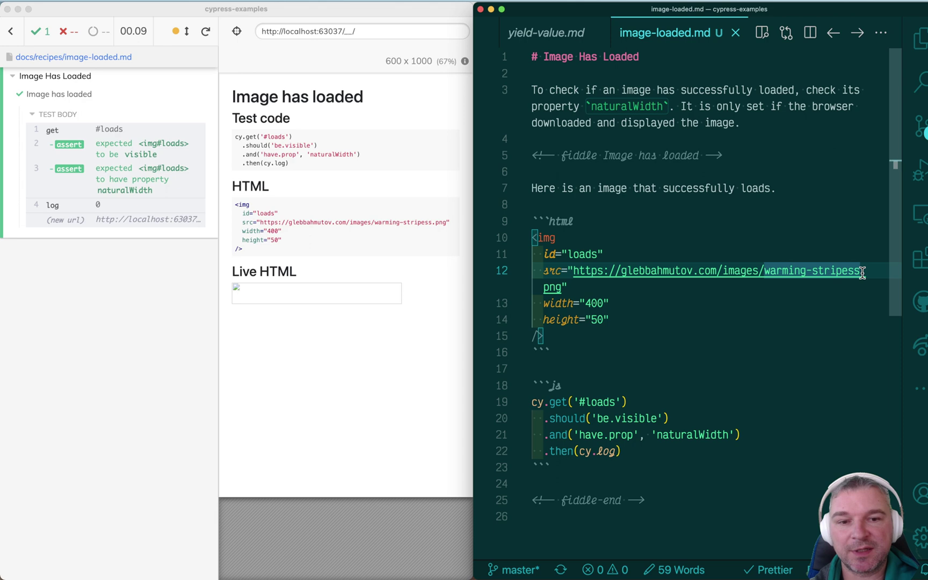
pyautogui.press('BackSpace')
pyautogui.hotkey('ctrl', 's')
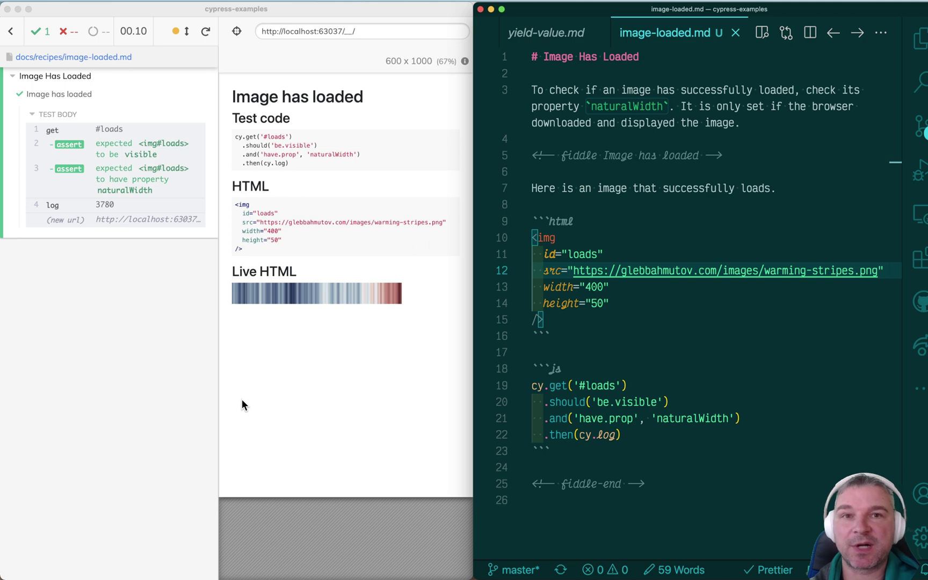
# - Assert the natural width with .should('be.greaterThan', 0) and save
pyautogui.click(653, 435)
pyautogui.press('Return')
pyautogui.write('.s')
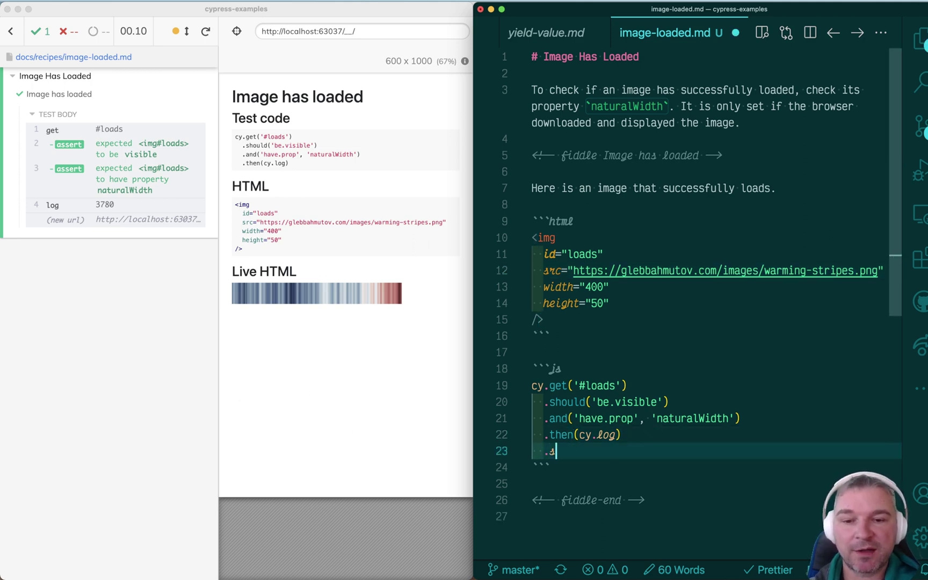
pyautogui.write("hould('be.greater")
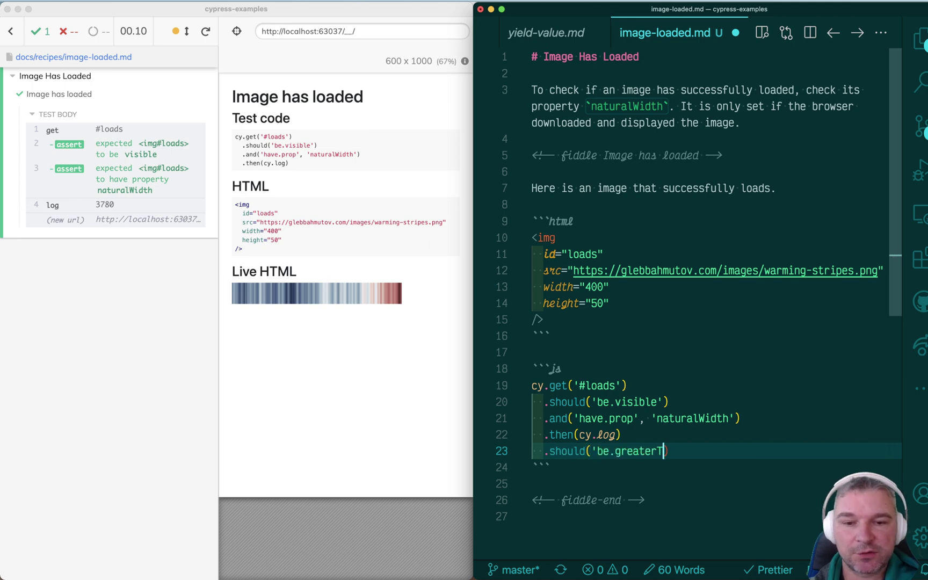
pyautogui.write("Than', 0")
pyautogui.press('super+s')
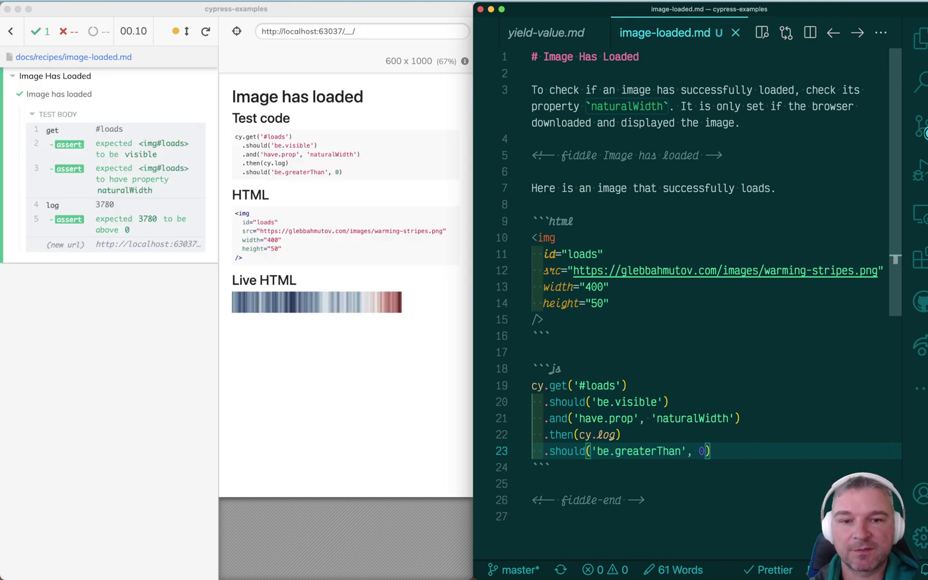
pyautogui.click(856, 270)
pyautogui.write('s')
pyautogui.press('super+s')
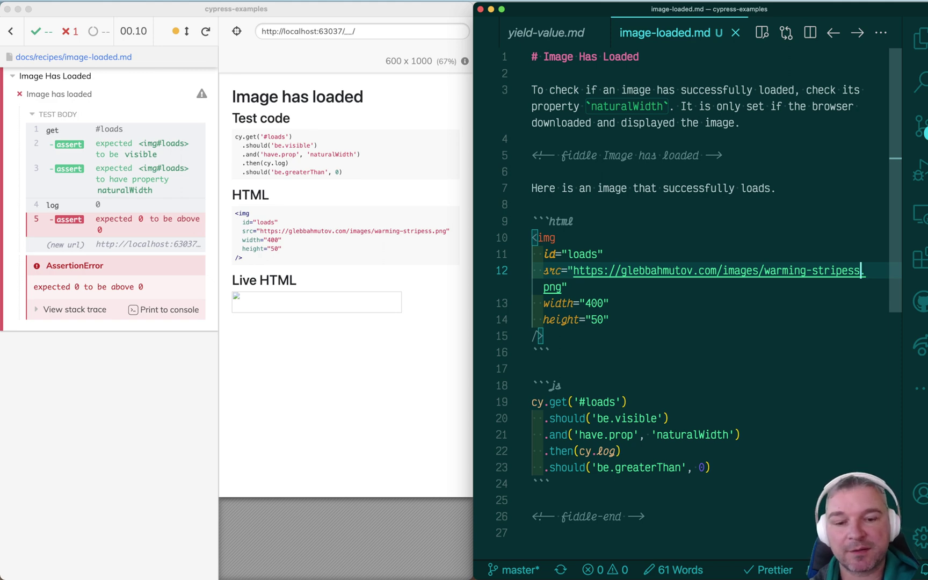
pyautogui.press('BackSpace')
pyautogui.press('super+s')
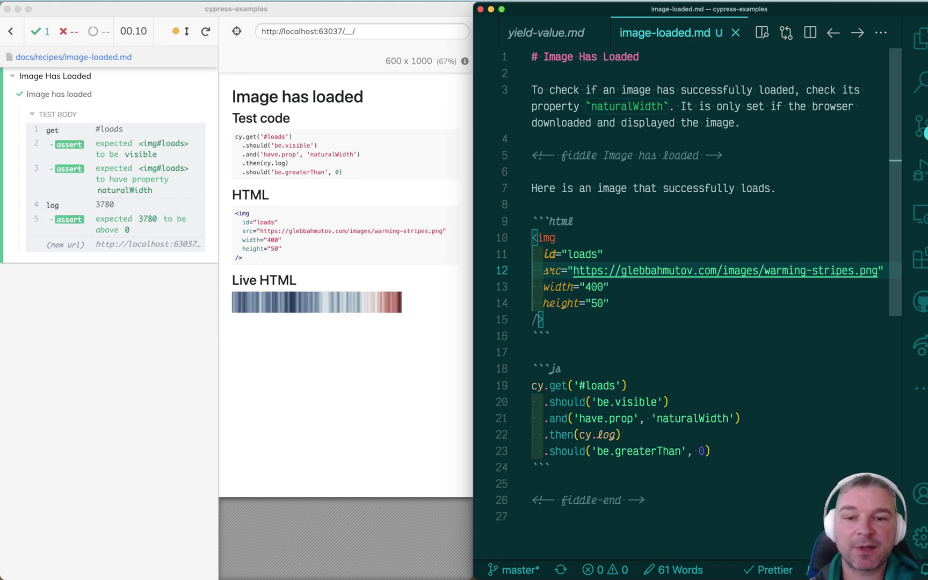